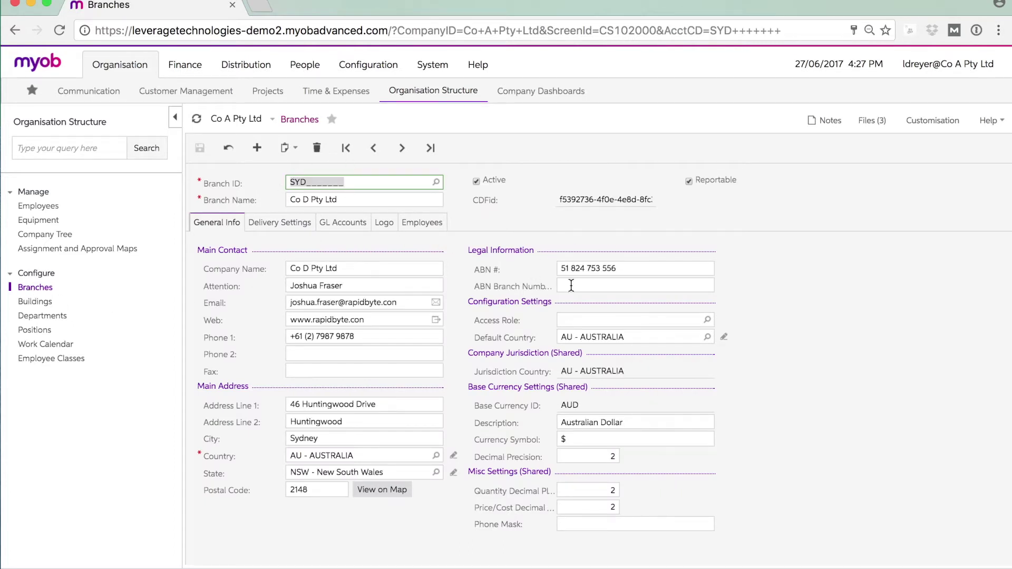
Check the SYD branch's GL Accounts, Logo and Employees tabs, then return to its general details.
{"action": "left_click", "coordinate": [336, 223]}
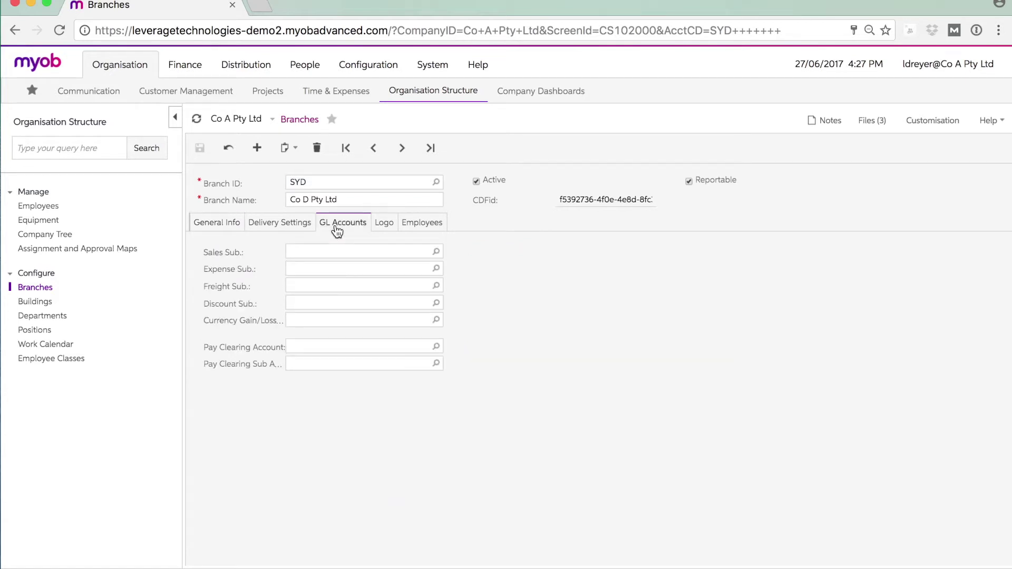
{"action": "left_click", "coordinate": [385, 227]}
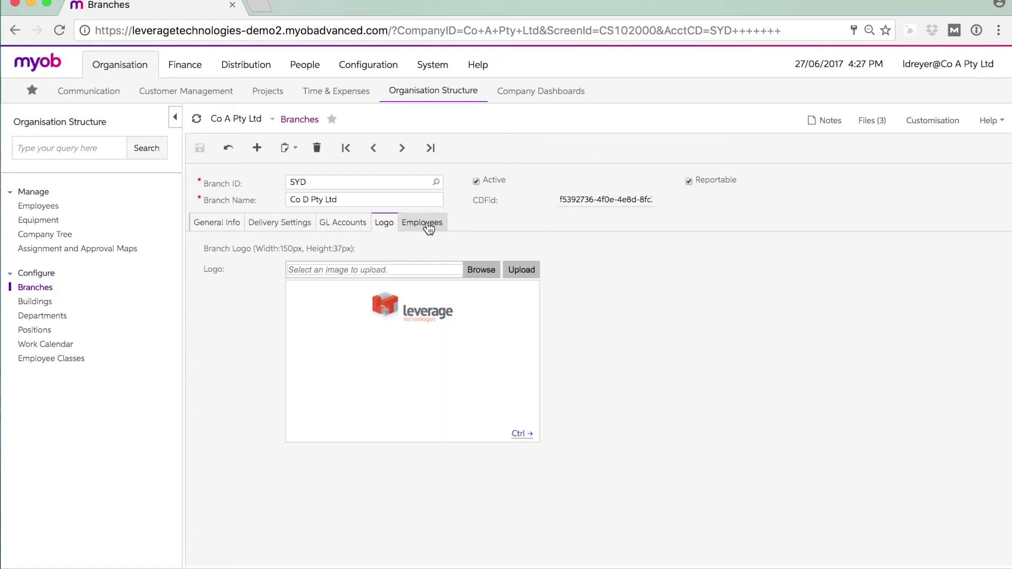
{"action": "left_click", "coordinate": [425, 225]}
{"action": "left_click", "coordinate": [225, 230]}
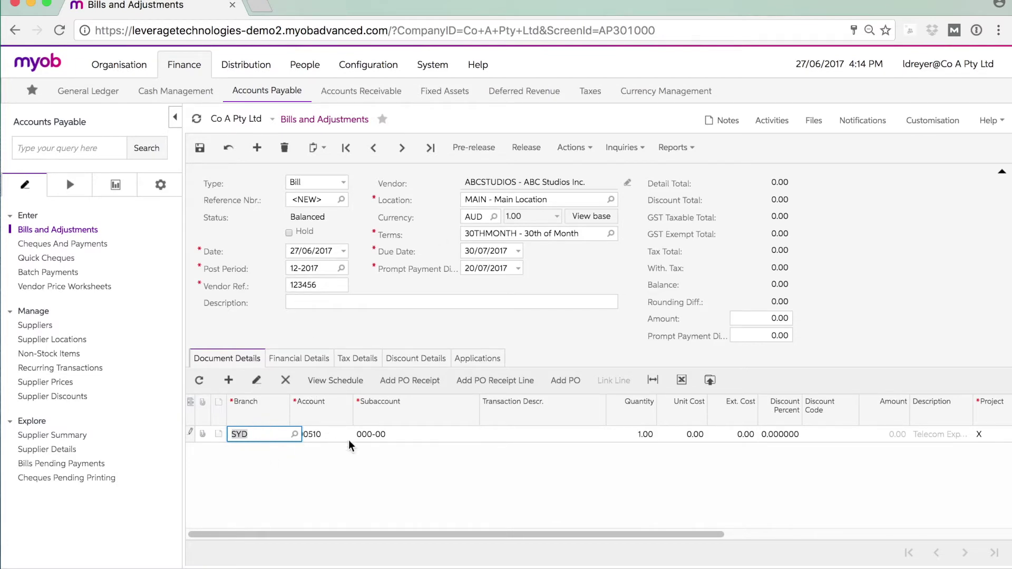
Give the bill line description Telecom Expenses and unit cost 500.00, with a 550.00 bill amount.
{"action": "left_click", "coordinate": [501, 435]}
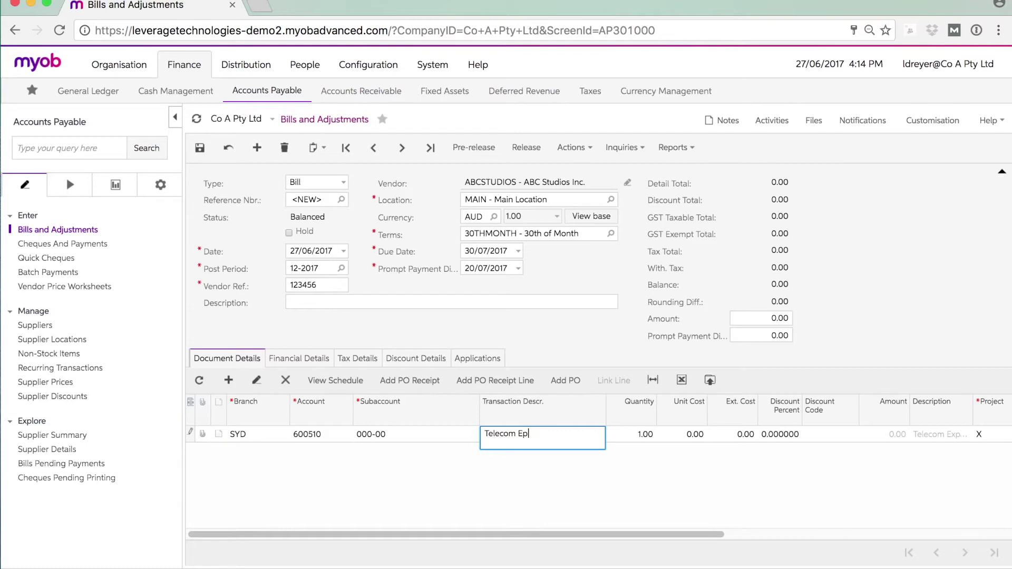
{"action": "type", "text": "xpense"}
{"action": "key", "text": "Tab"}
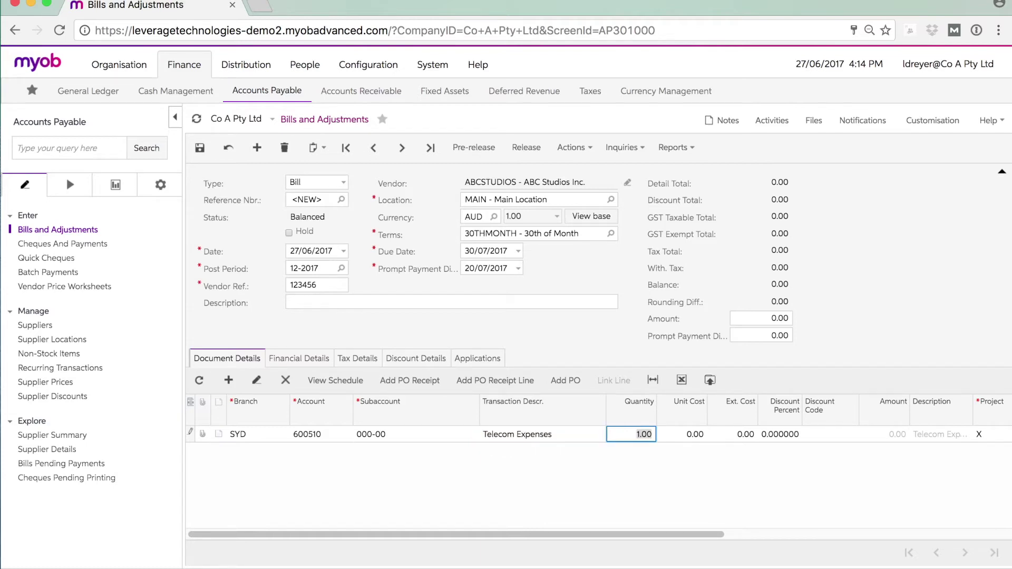
{"action": "key", "text": "Tab"}
{"action": "type", "text": "500"}
{"action": "key", "text": "Tab"}
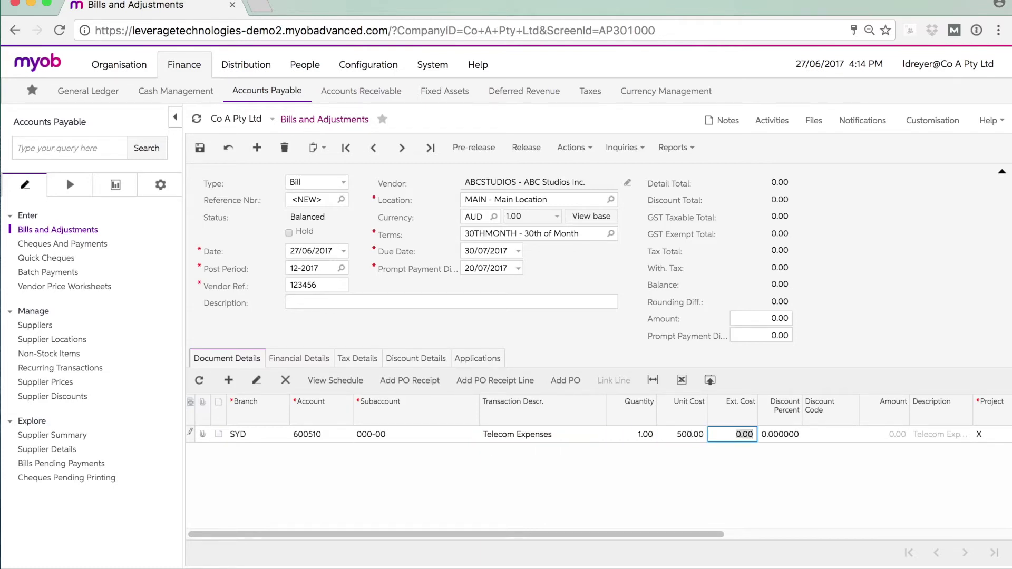
{"action": "left_click", "coordinate": [760, 316]}
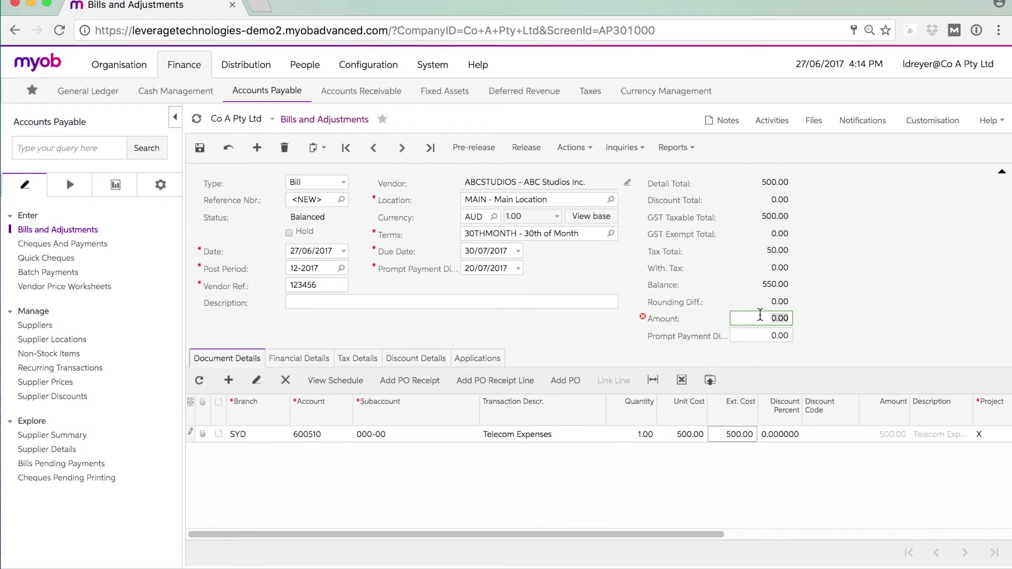
{"action": "type", "text": "550"}
{"action": "key", "text": "Tab"}
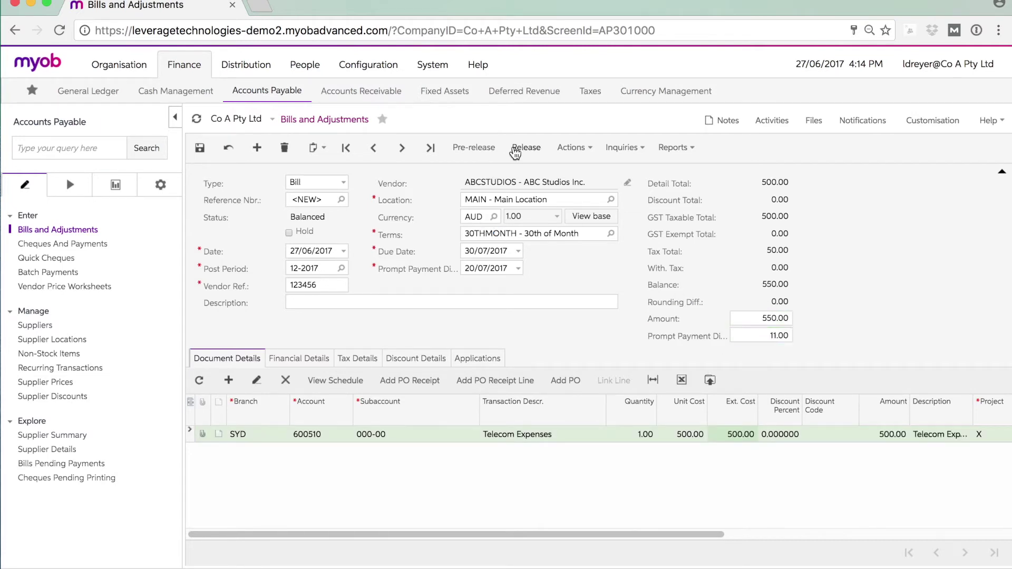
Release the bill and review its GL batch 006851 with MAIN–SYD inter-branch offsets.
{"action": "left_click", "coordinate": [514, 151]}
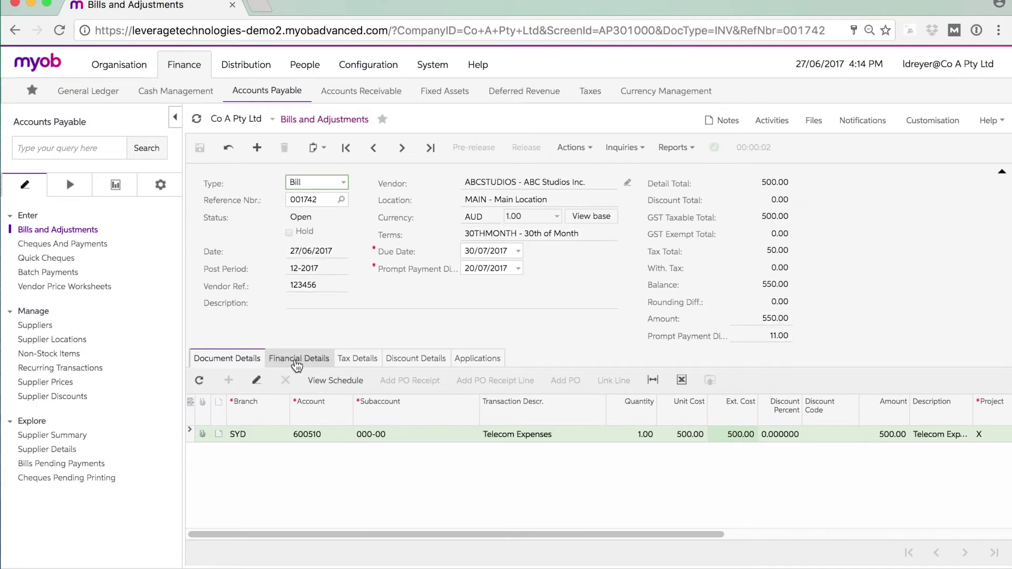
{"action": "left_click", "coordinate": [297, 364]}
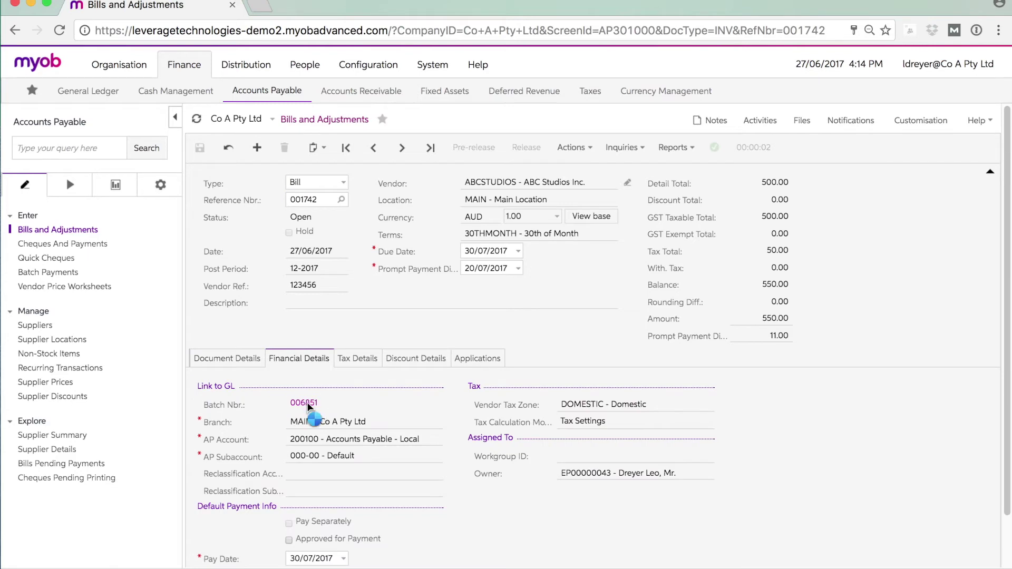
{"action": "left_click", "coordinate": [304, 403]}
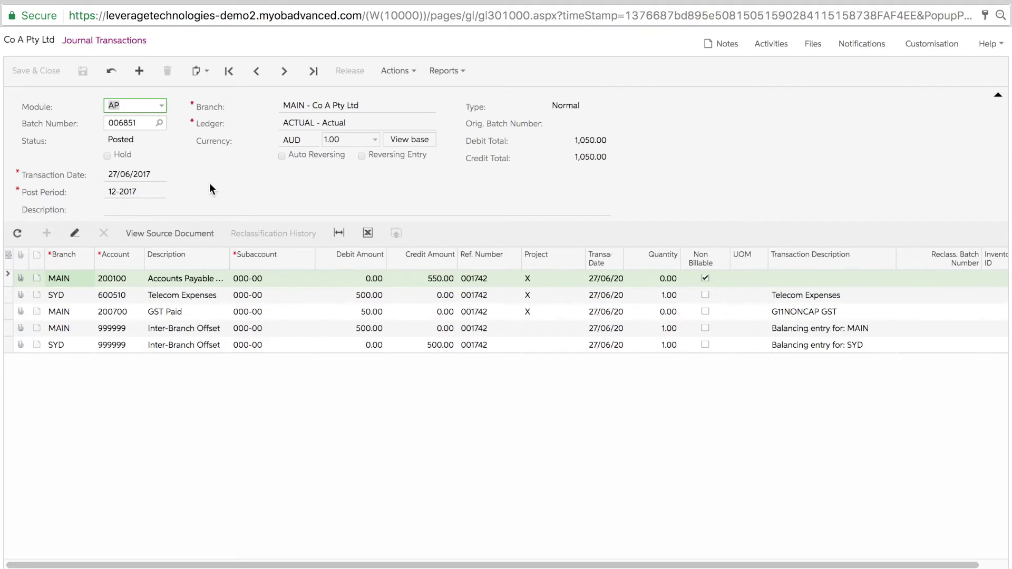
{"action": "left_click", "coordinate": [11, 4]}
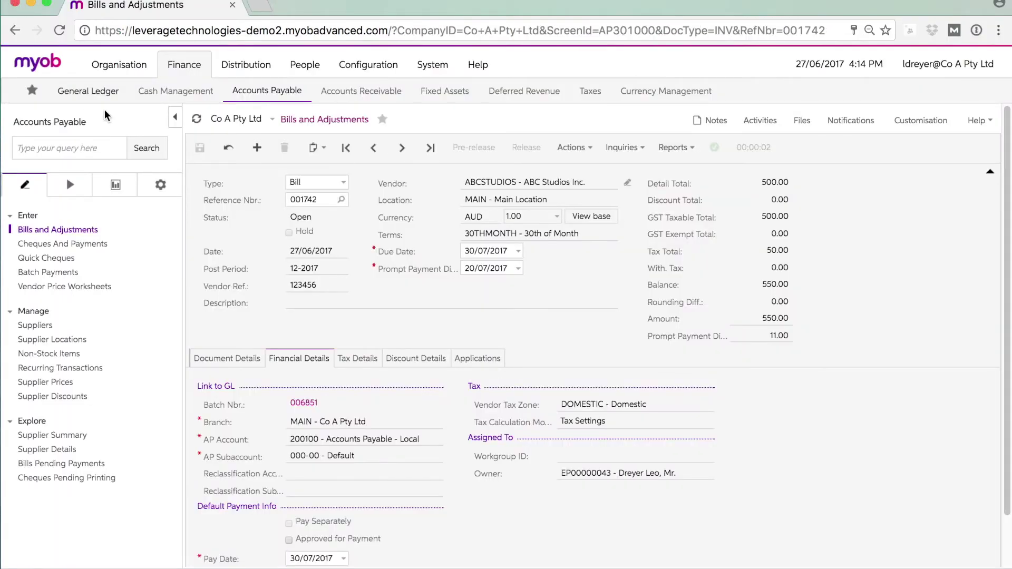
Start a new inventory transfer from Melbourne warehouse to Sydney warehouse.
{"action": "left_click", "coordinate": [237, 67]}
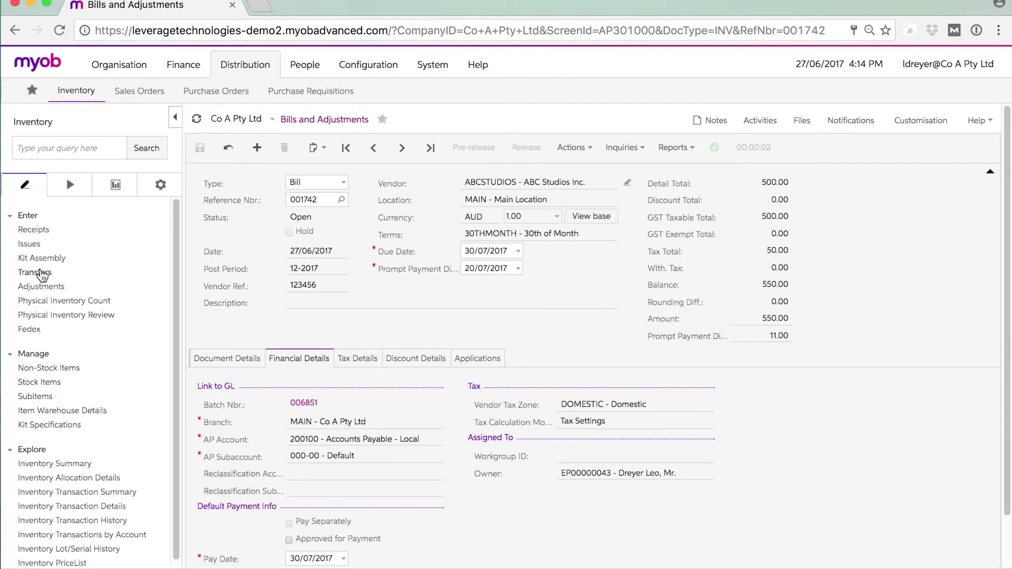
{"action": "left_click", "coordinate": [40, 273]}
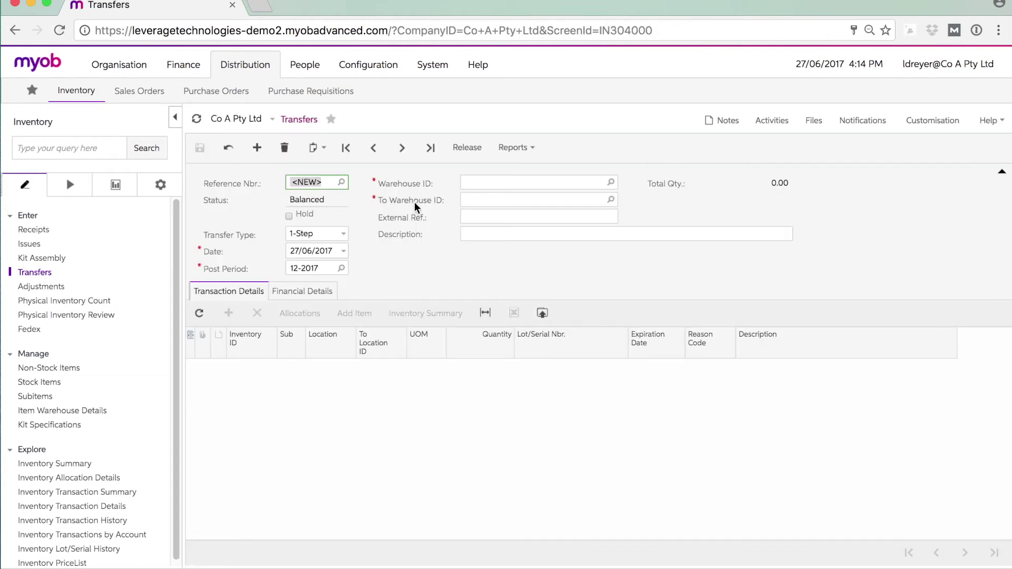
{"action": "left_click", "coordinate": [610, 190]}
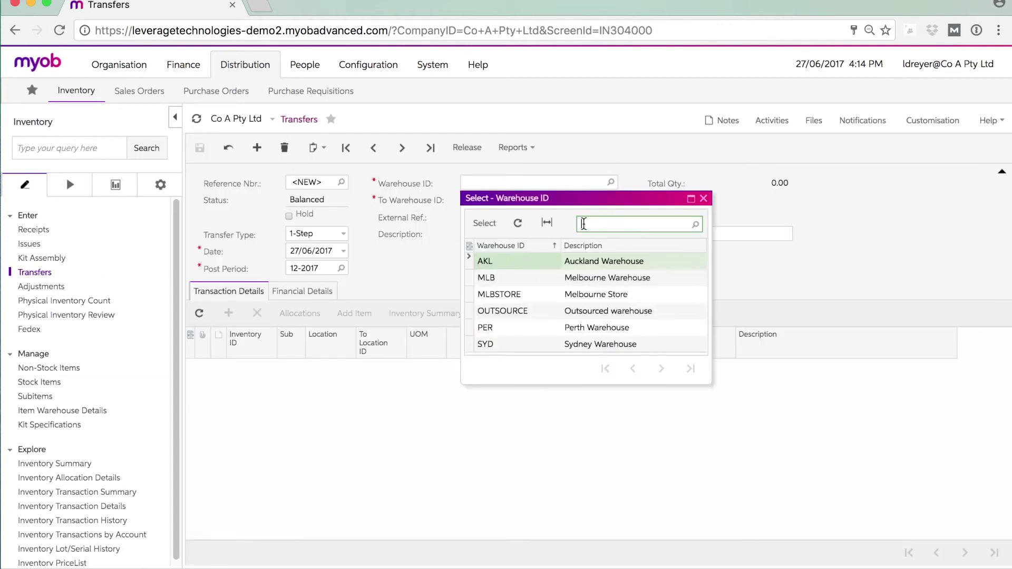
{"action": "double_click", "coordinate": [518, 274]}
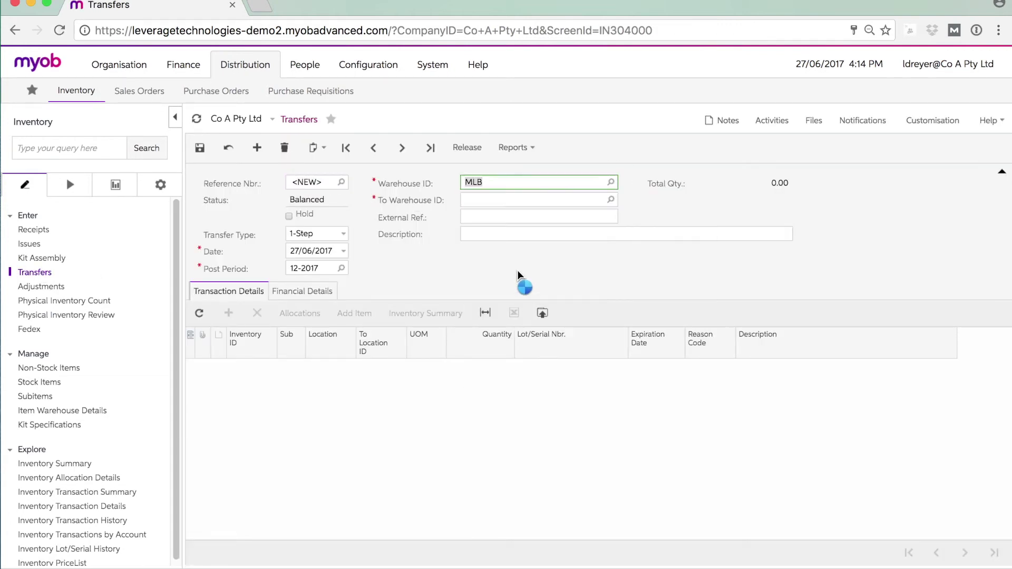
{"action": "left_click", "coordinate": [611, 201]}
{"action": "double_click", "coordinate": [504, 363]}
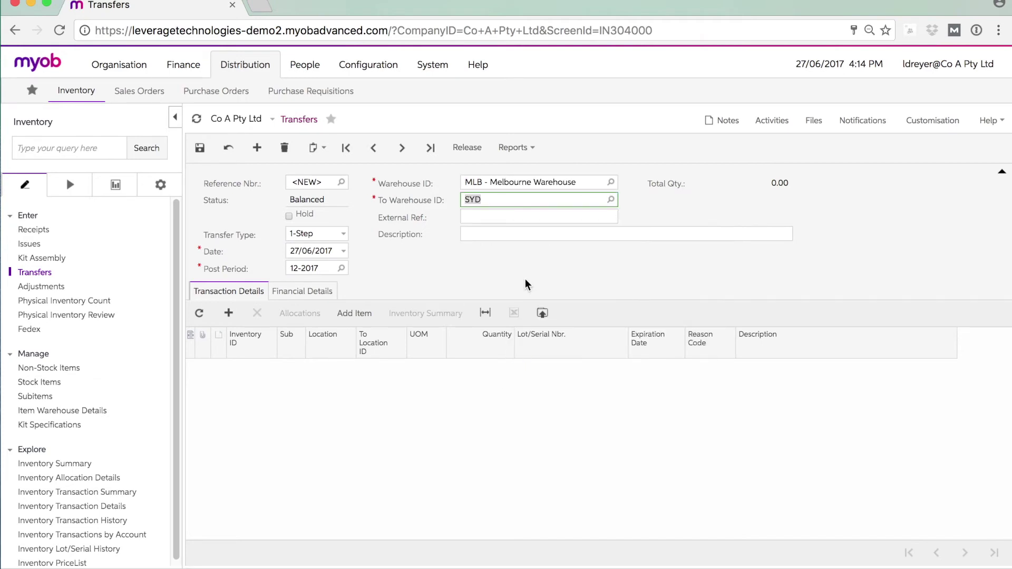
Add a Mouse pad 1x1 line with default sub and locations.
{"action": "left_click", "coordinate": [254, 369]}
{"action": "type", "text": "mou"}
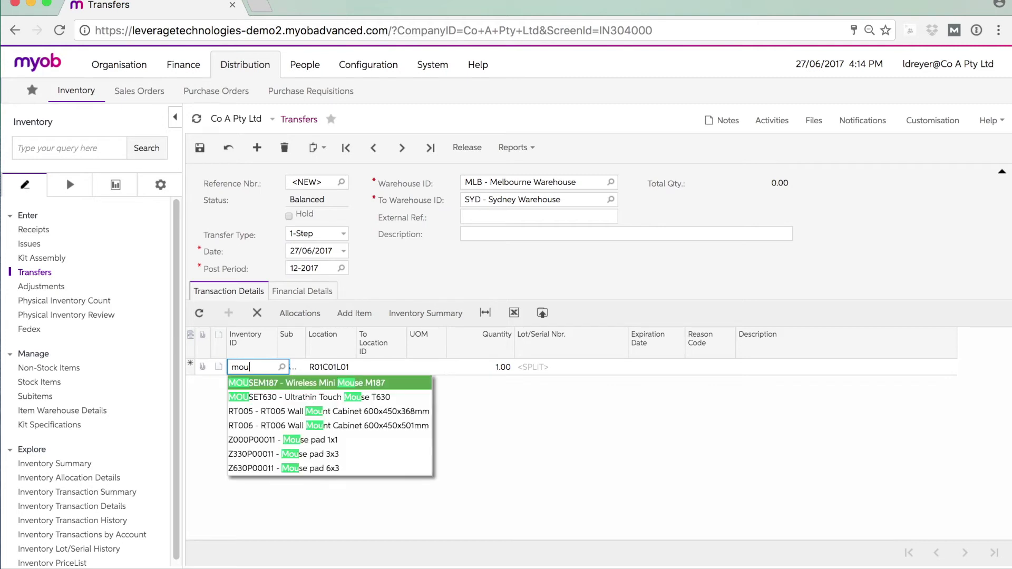
{"action": "left_click", "coordinate": [289, 439]}
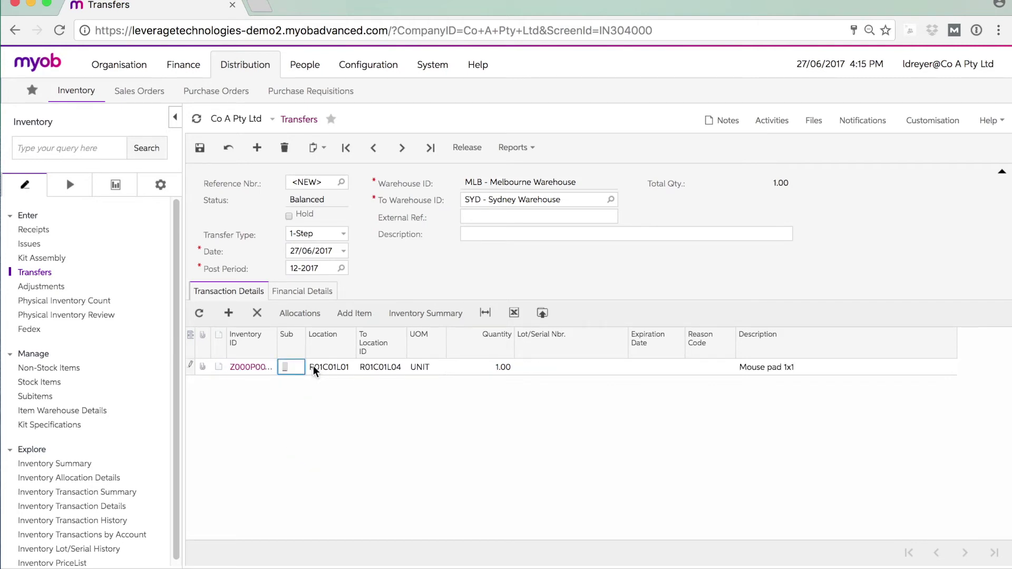
{"action": "key", "text": "Tab"}
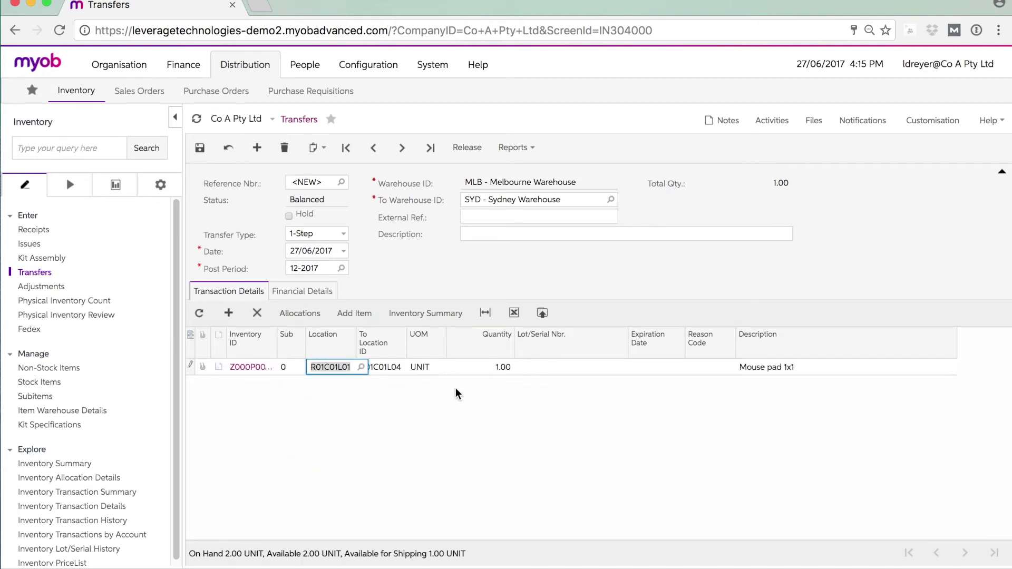
{"action": "key", "text": "Tab"}
{"action": "key", "text": "Tab"}
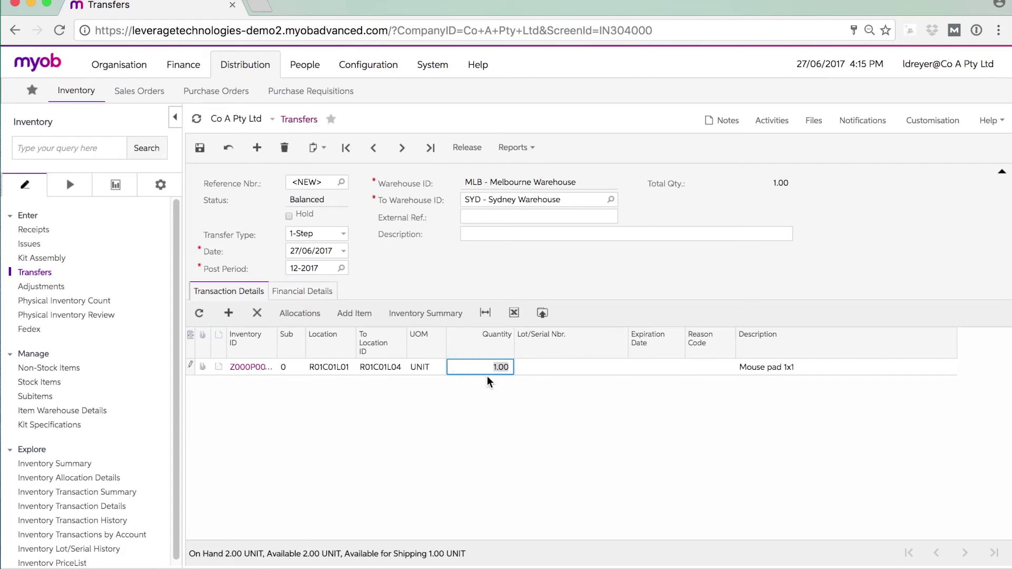
Release transfer 001669 and inspect its GL batch 006852 with inter-branch offsets.
{"action": "left_click", "coordinate": [464, 149]}
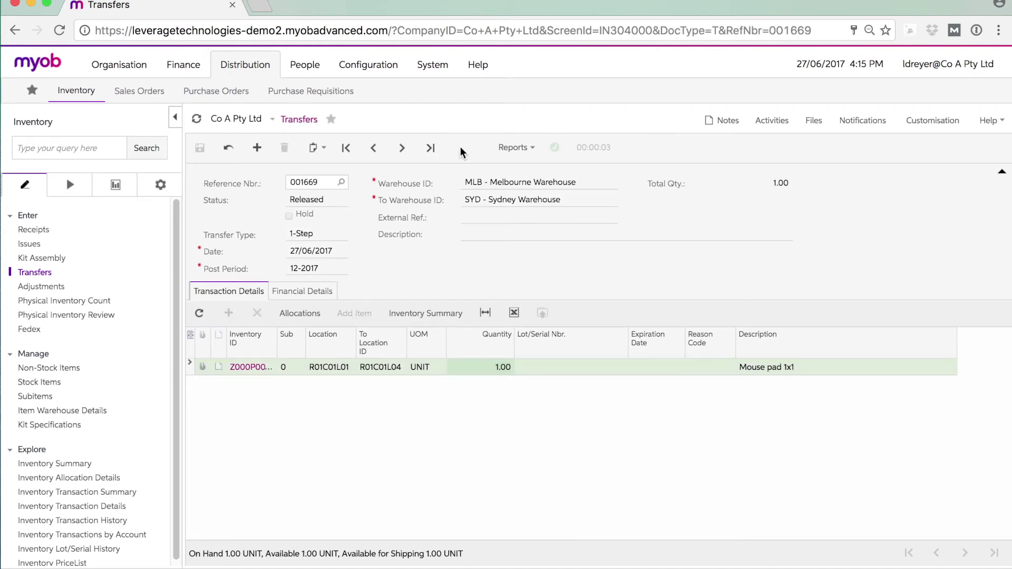
{"action": "left_click", "coordinate": [309, 291]}
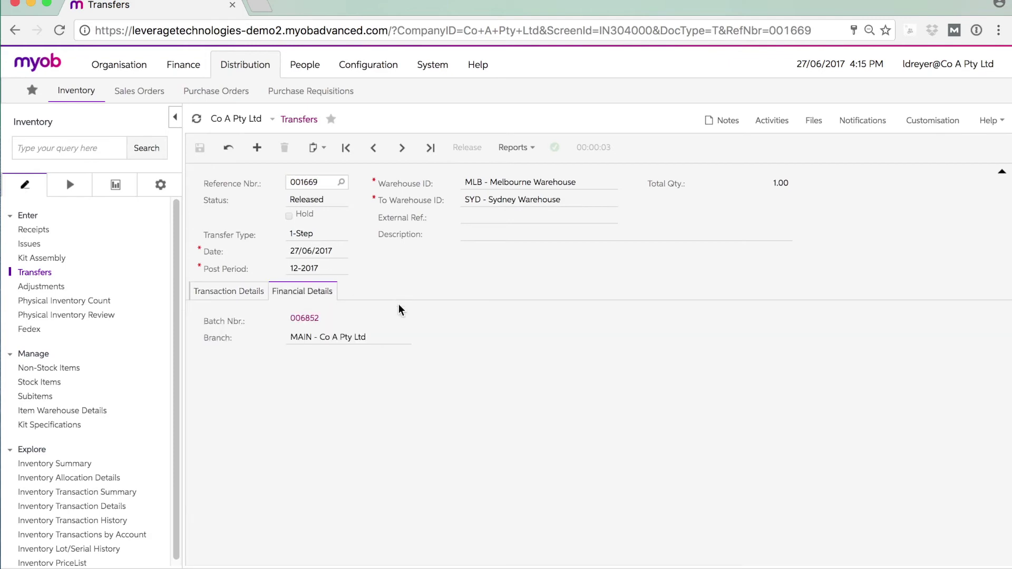
{"action": "left_click", "coordinate": [301, 321]}
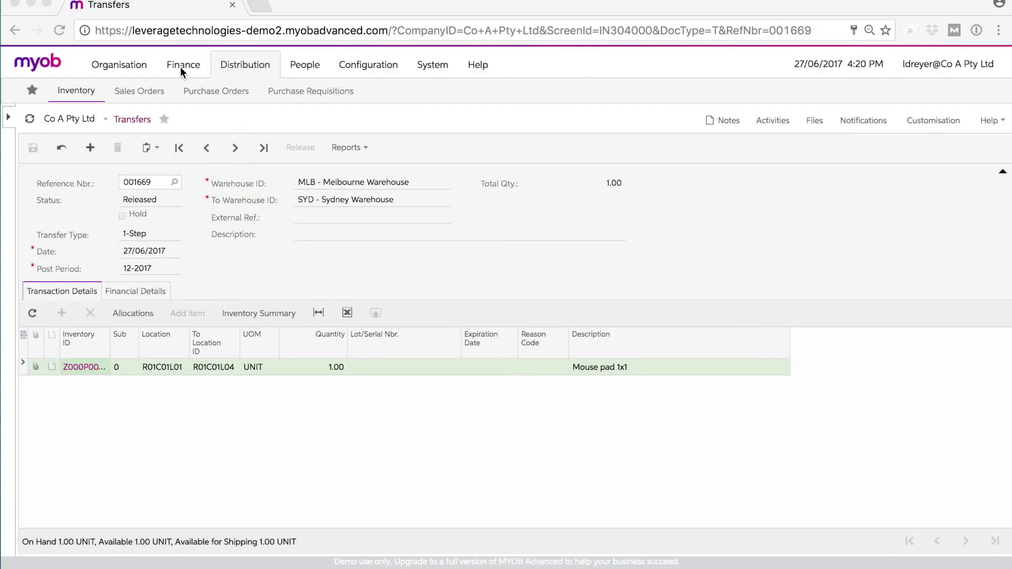
Run the Profit & Loss Interbranch report from the General Ledger area.
{"action": "left_click", "coordinate": [188, 68]}
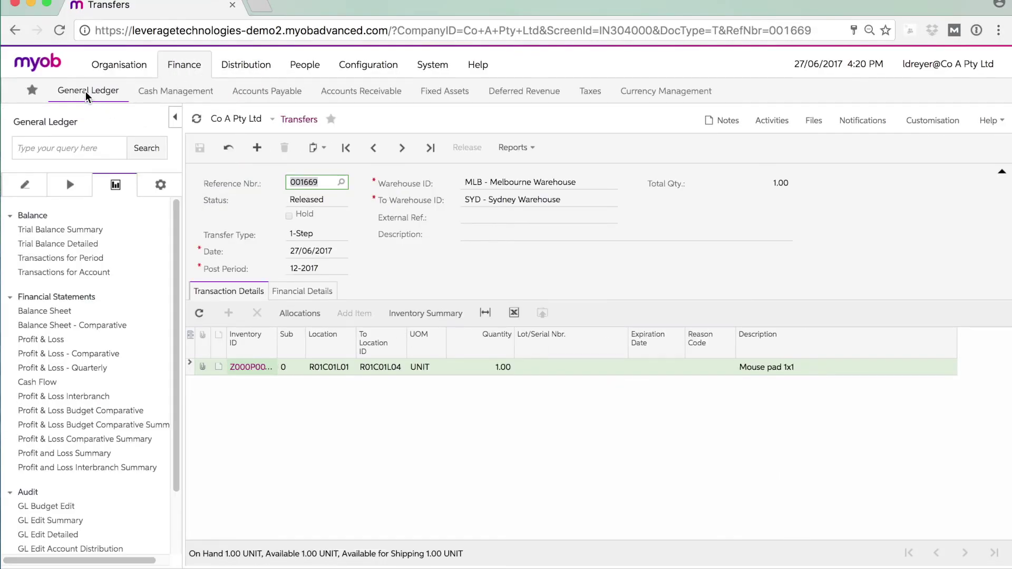
{"action": "left_click", "coordinate": [48, 397]}
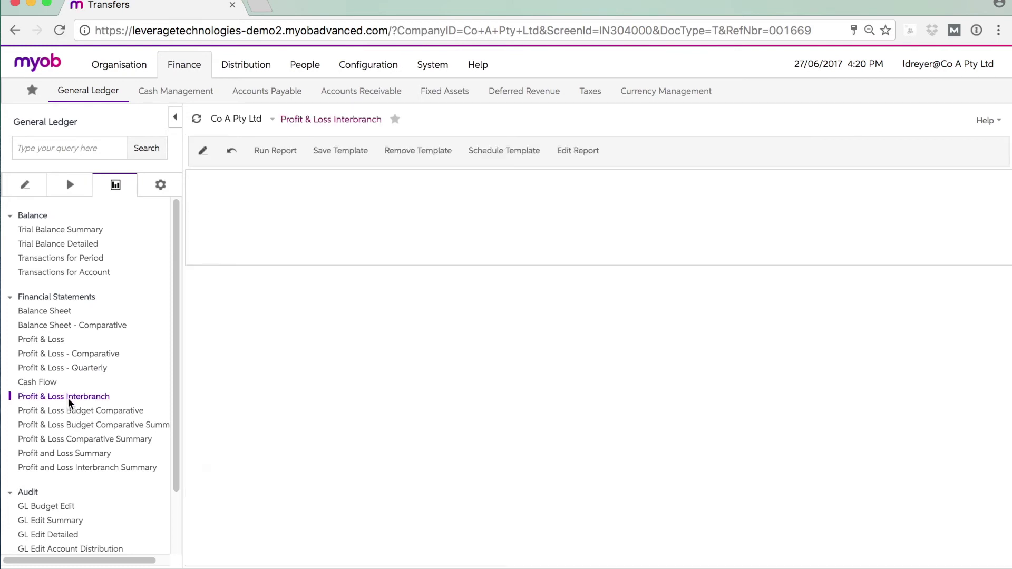
{"action": "left_click", "coordinate": [109, 150]}
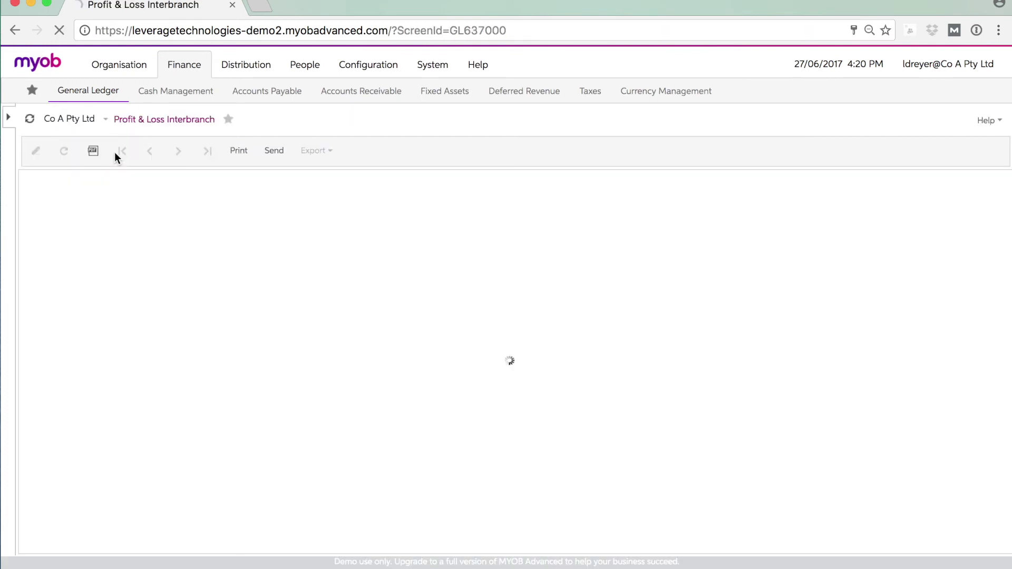